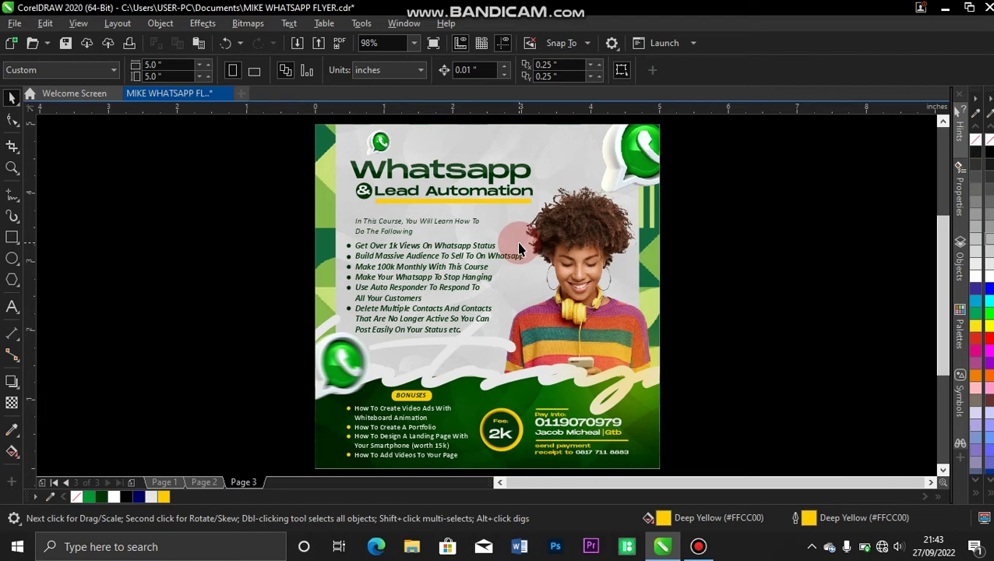
Set up a PDF export of the flyer named 'flyer', then cancel the export dialog
left_click(408, 252)
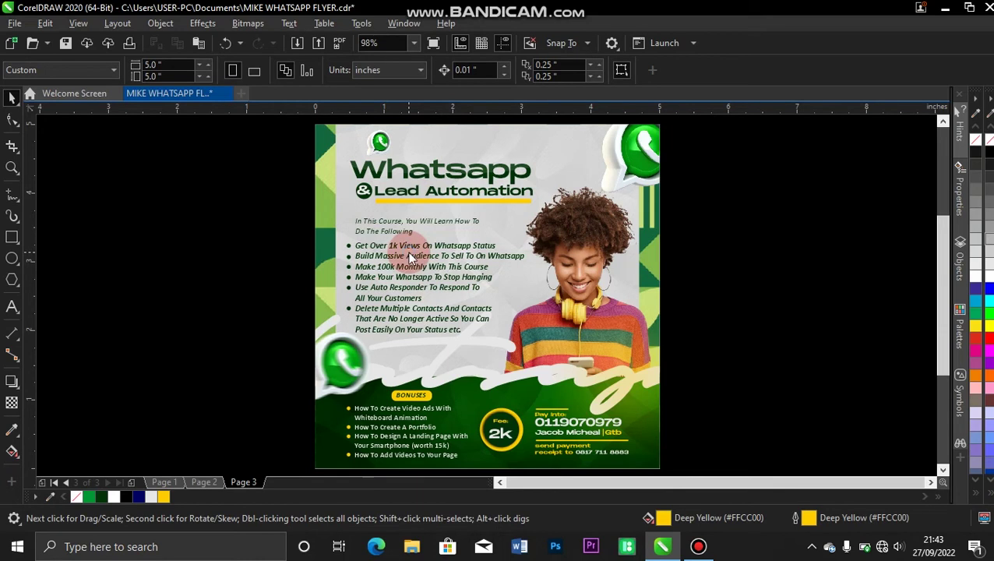
left_click(408, 252)
key("ctrl+e")
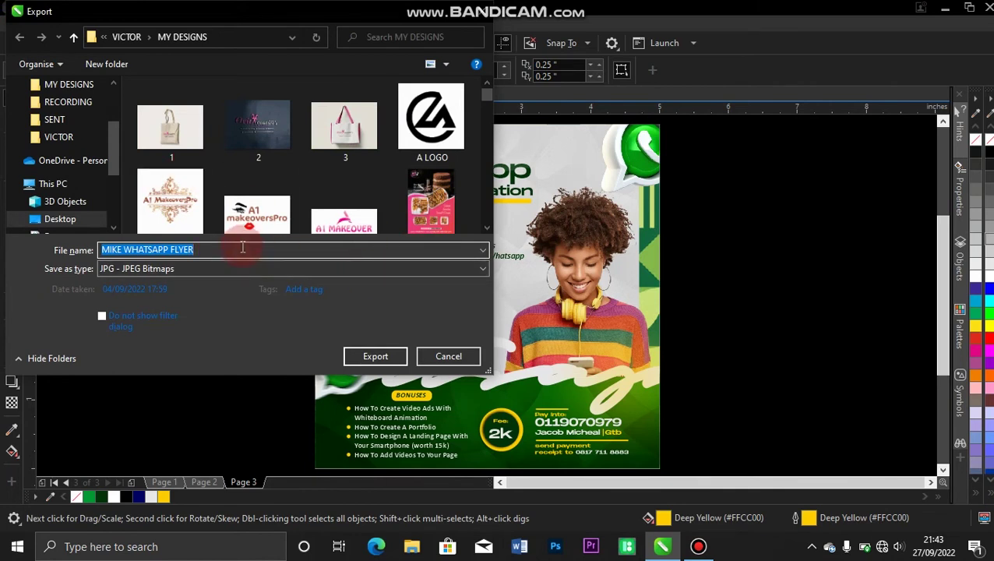
type("fl")
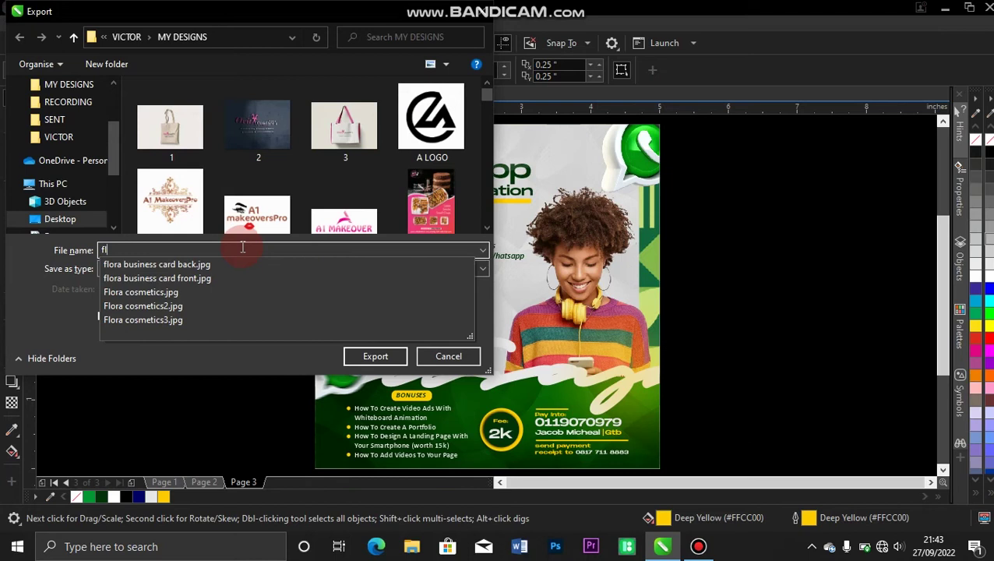
type("yer")
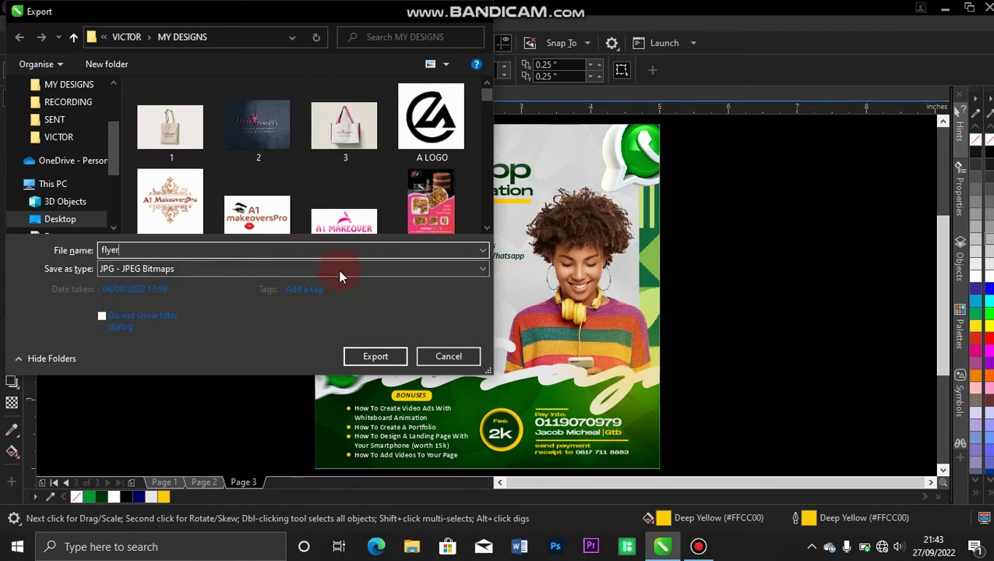
left_click(473, 271)
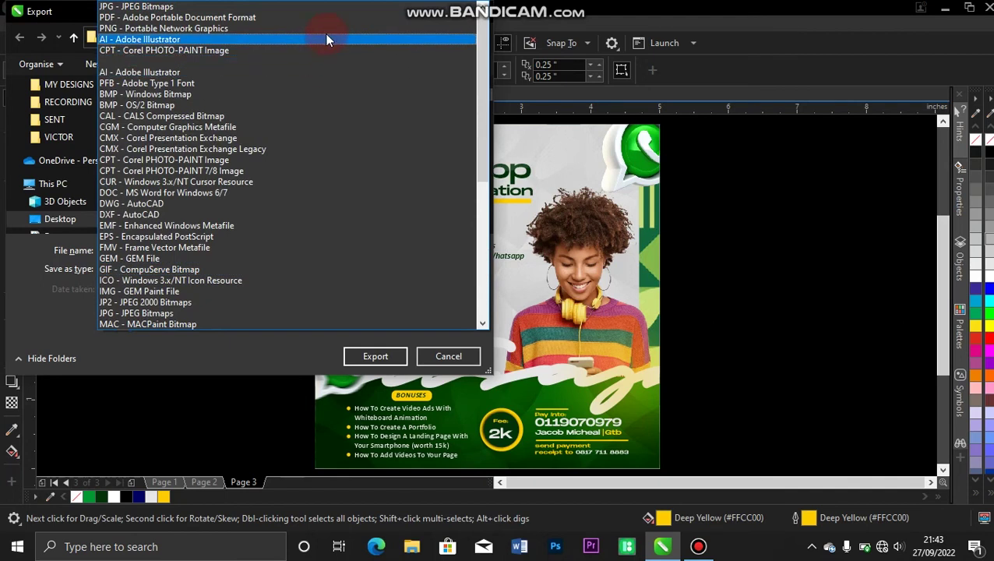
left_click(302, 17)
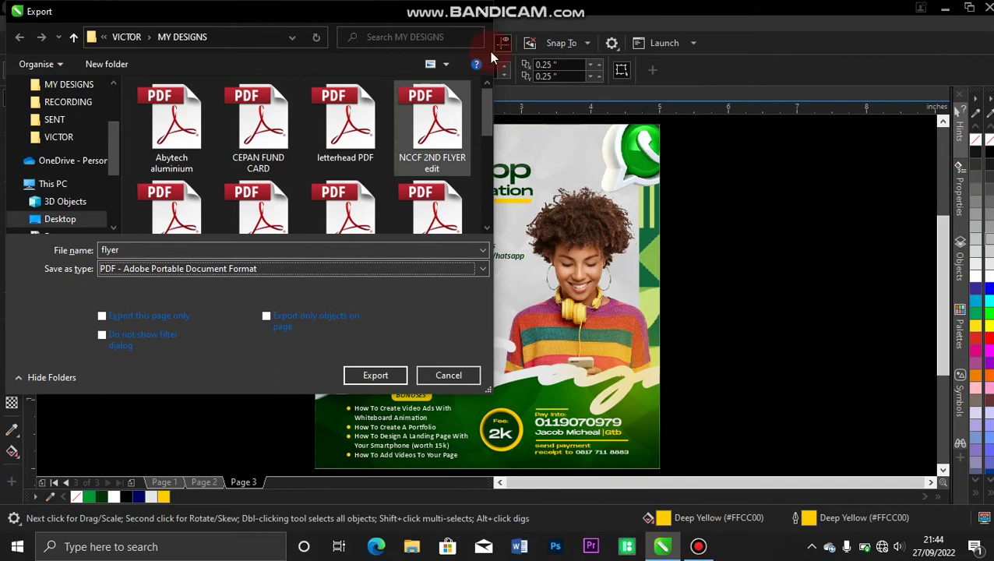
left_click(481, 11)
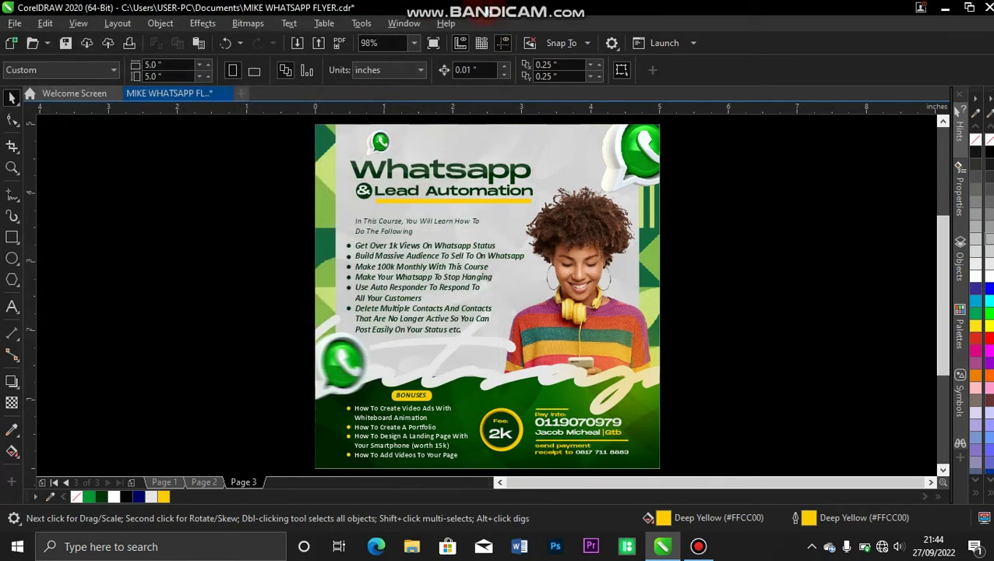
Name the saved copy 'flyer', keeping the CDR - CorelDRAW file type
left_click(12, 23)
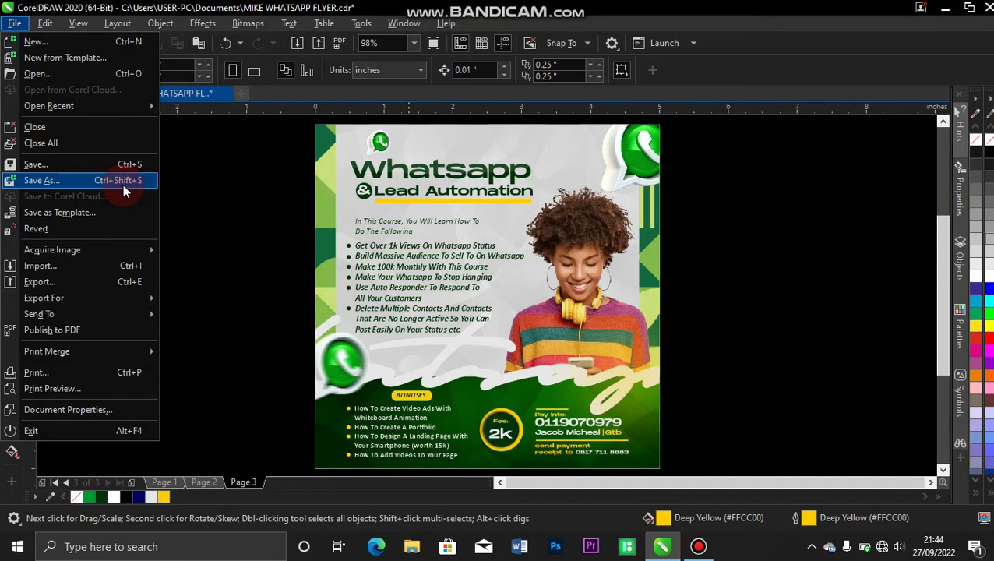
key("Escape")
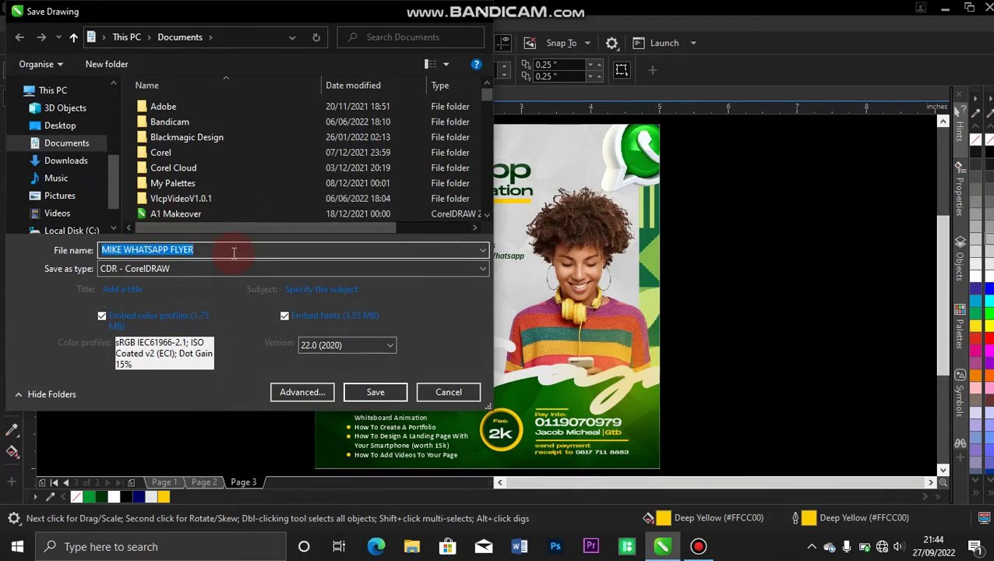
type("fl")
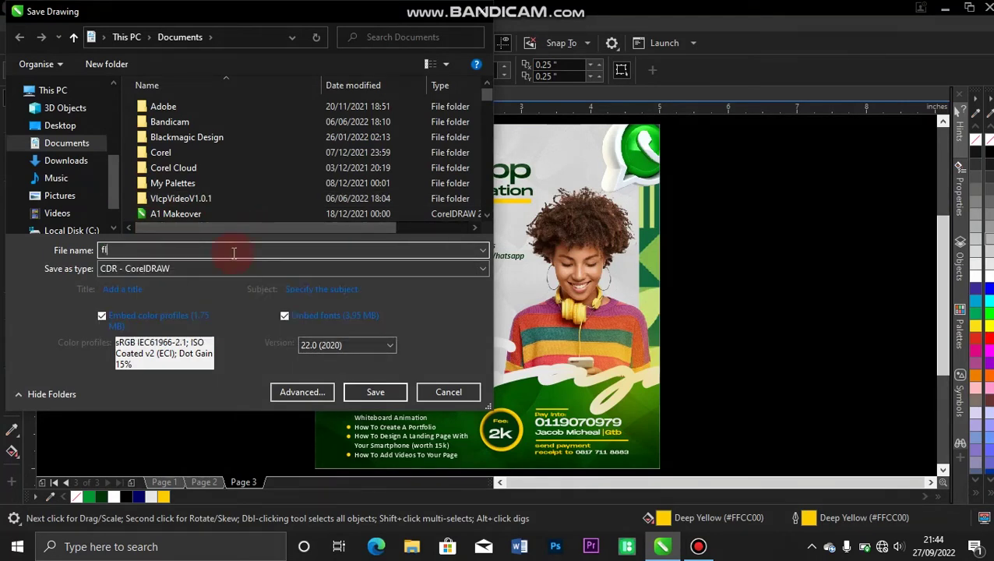
type("yer")
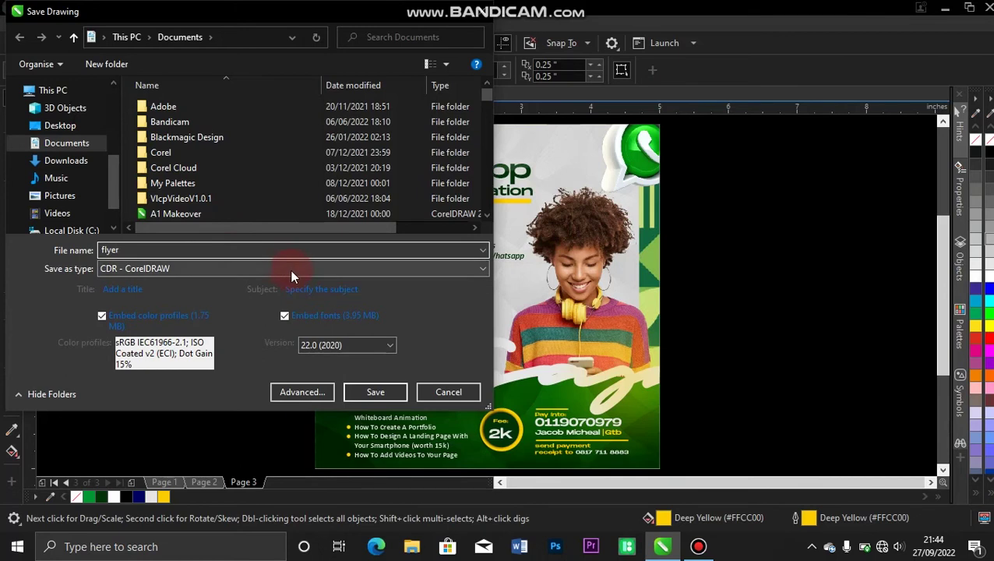
left_click(481, 269)
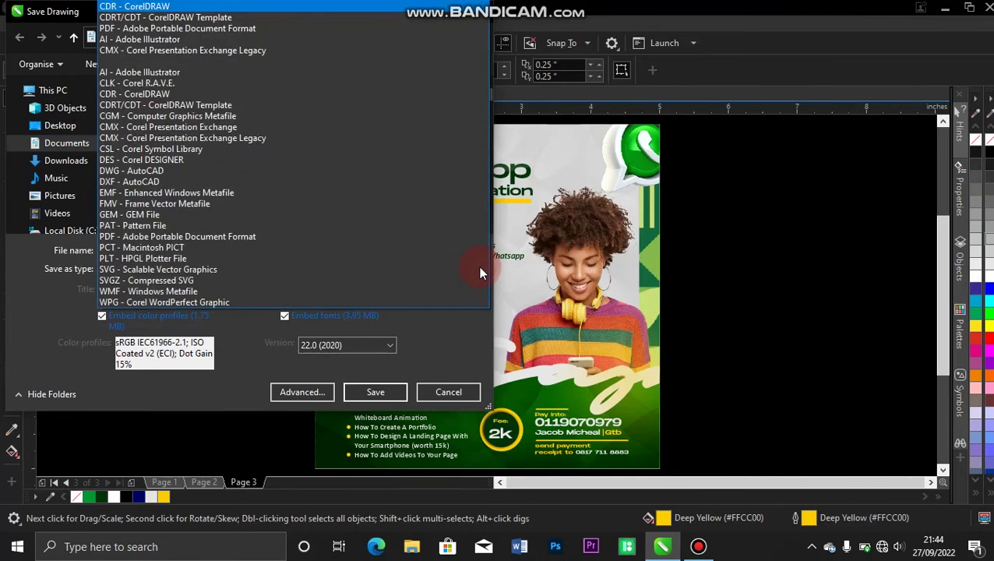
left_click(460, 321)
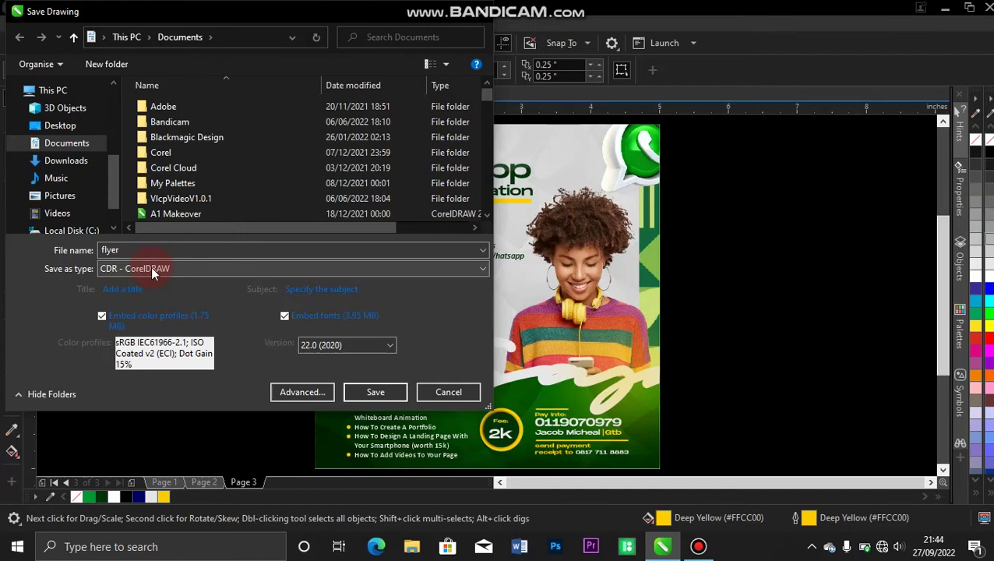
Save 'flyer' as CorelDRAW version 13.0 and confirm the older-version save with Keep editable
left_click(392, 348)
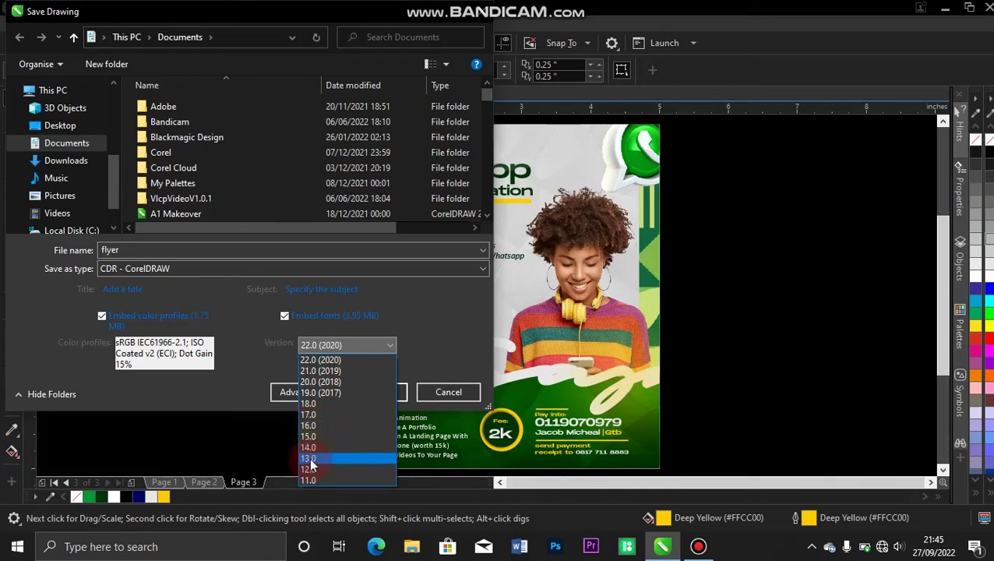
left_click(310, 461)
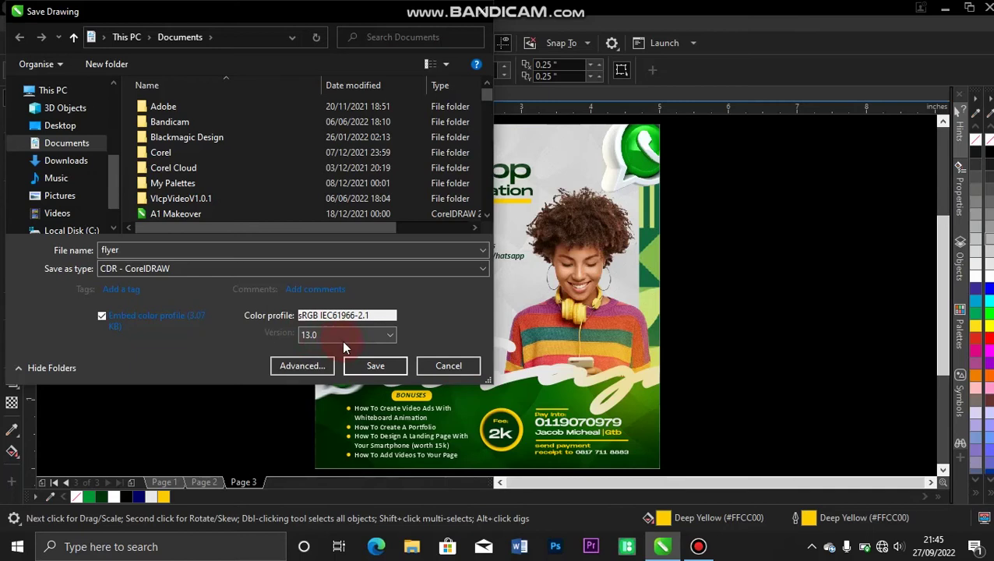
left_click(380, 366)
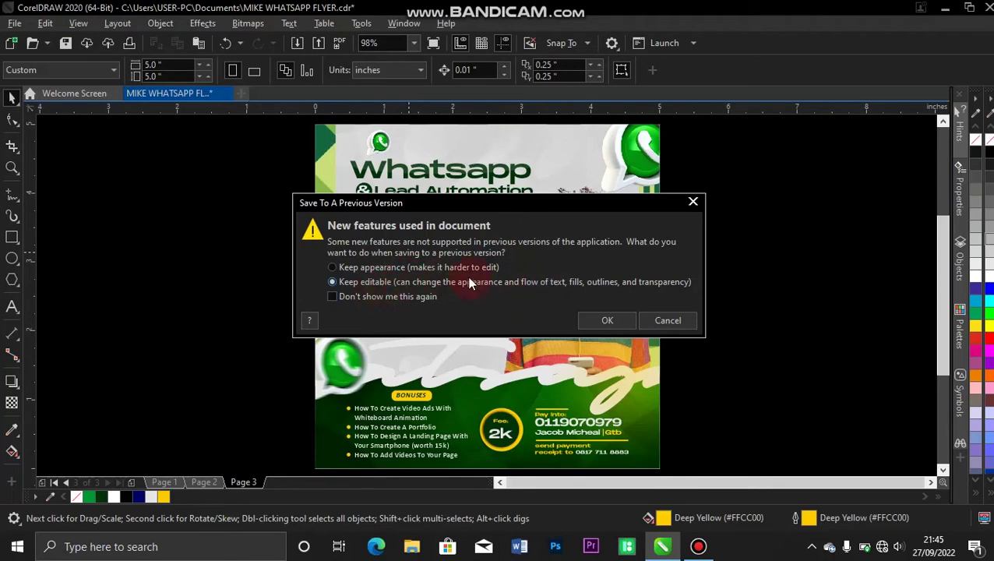
left_click(598, 321)
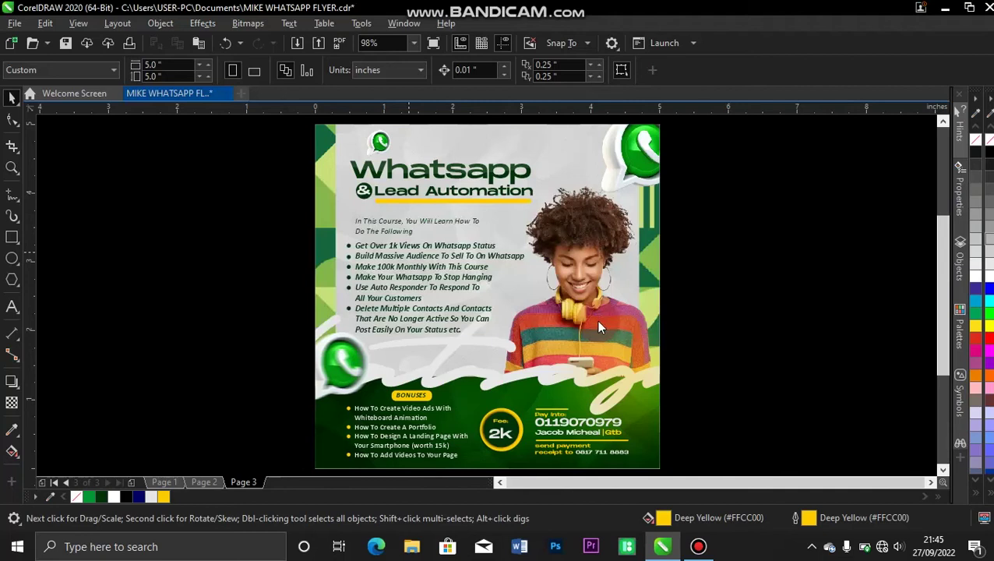
Open Documents via the VICTOR folder, maximize File Explorer, and scroll to the flyer file
left_click(945, 9)
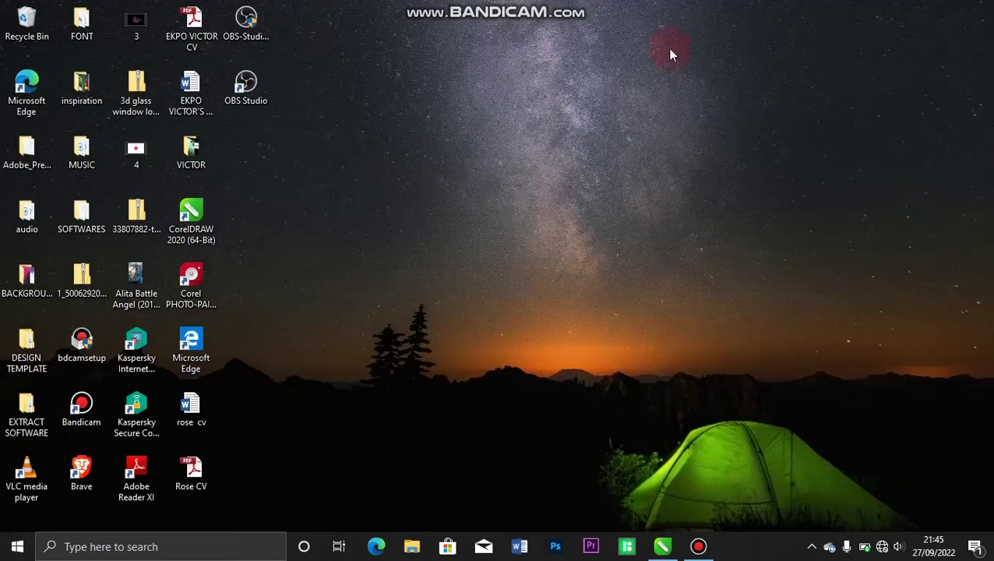
double_click(202, 155)
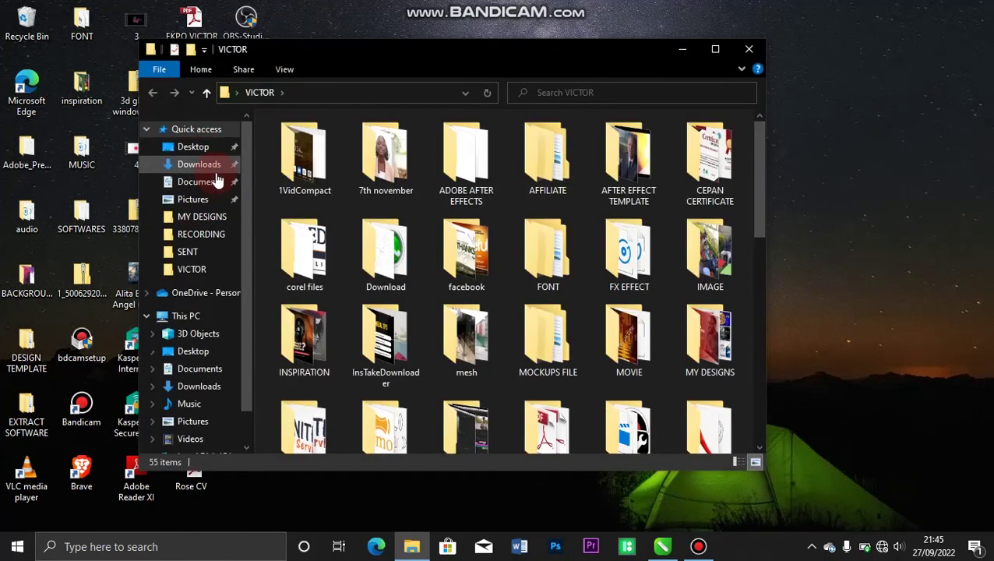
left_click(211, 184)
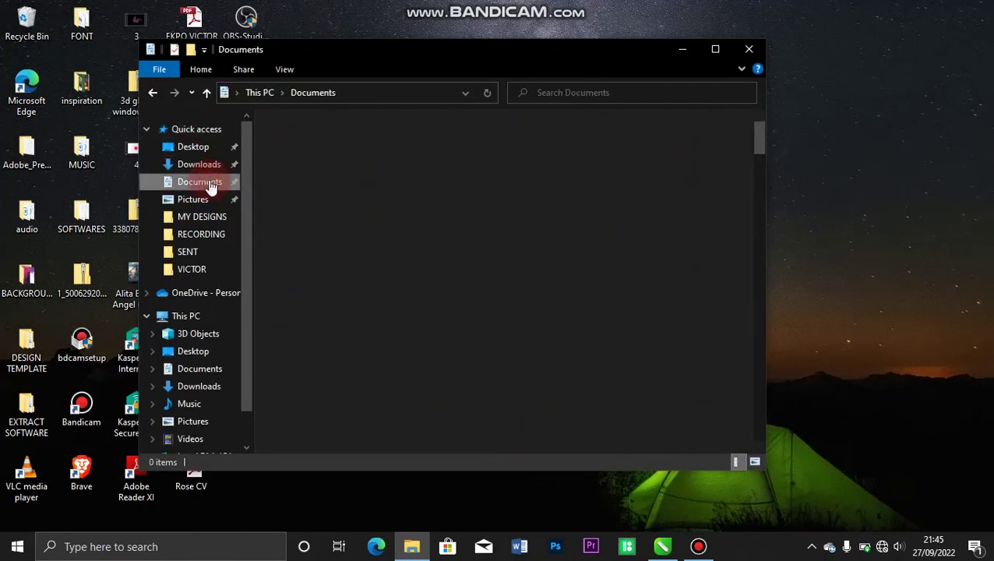
left_click(715, 50)
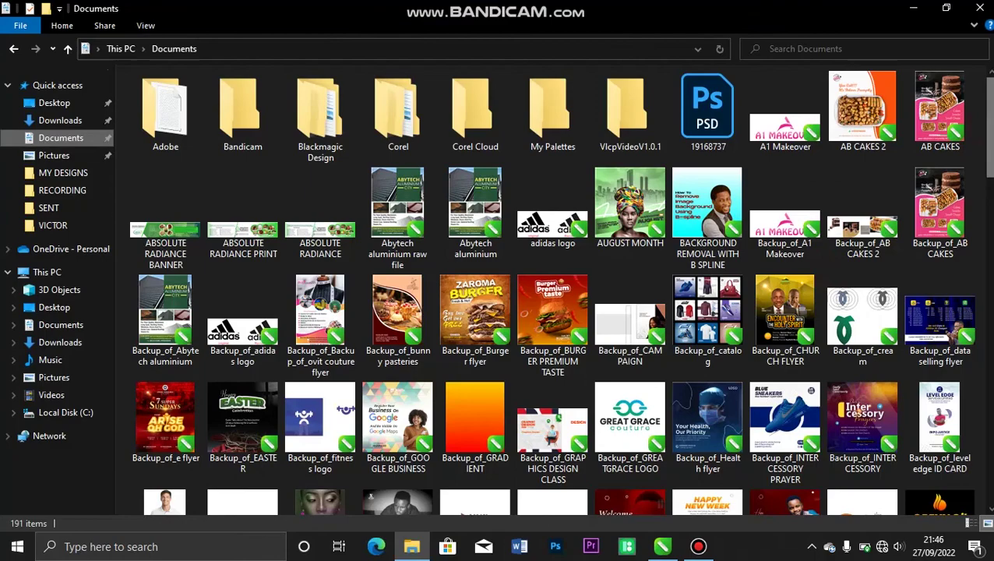
left_click_drag(990, 128, 992, 288)
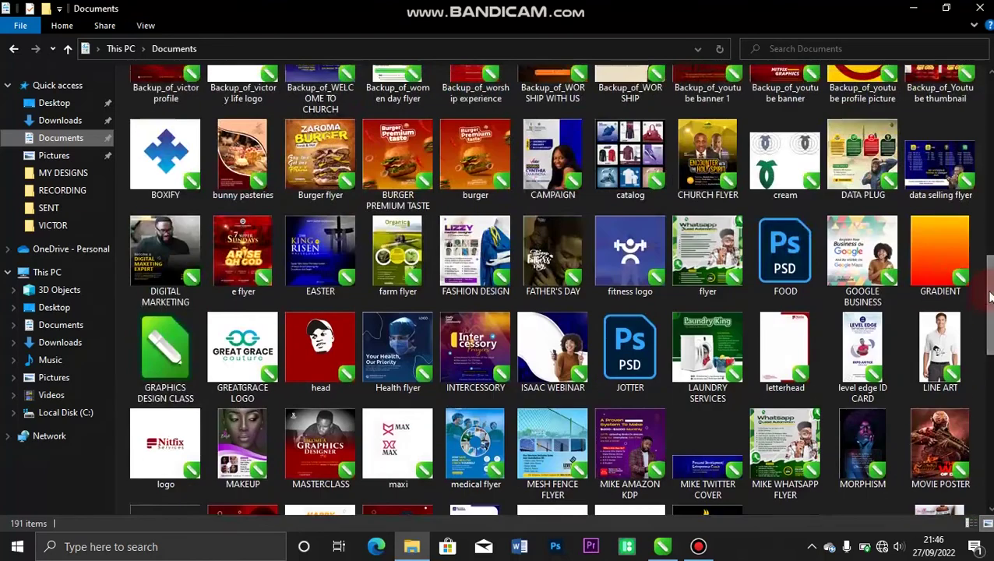
left_click(705, 236)
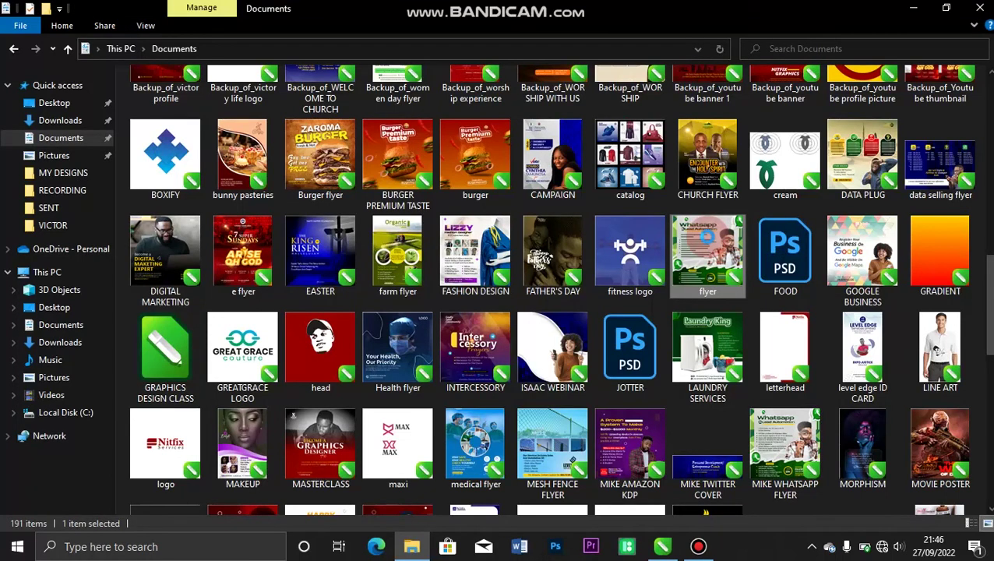
right_click(708, 250)
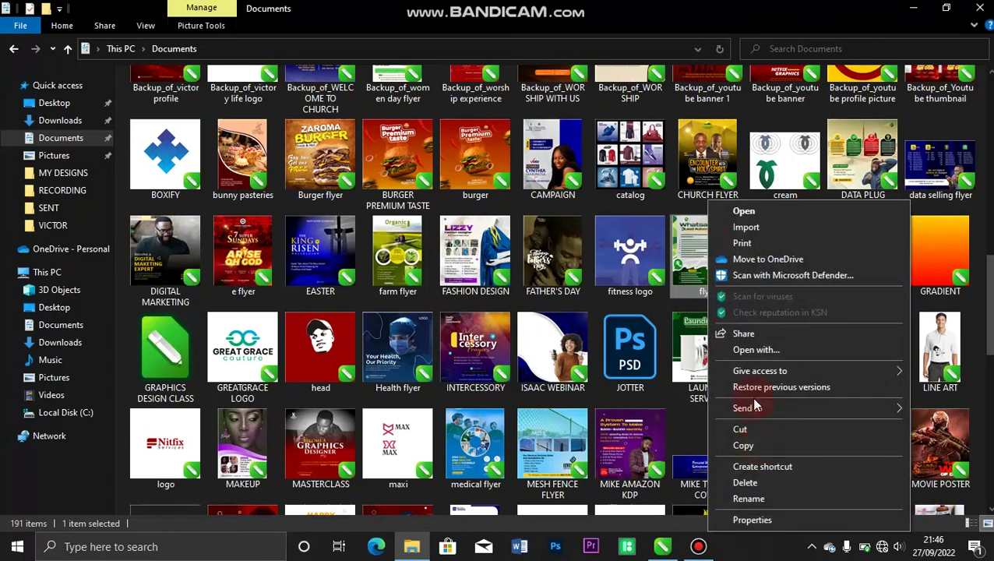
mouse_move(754, 409)
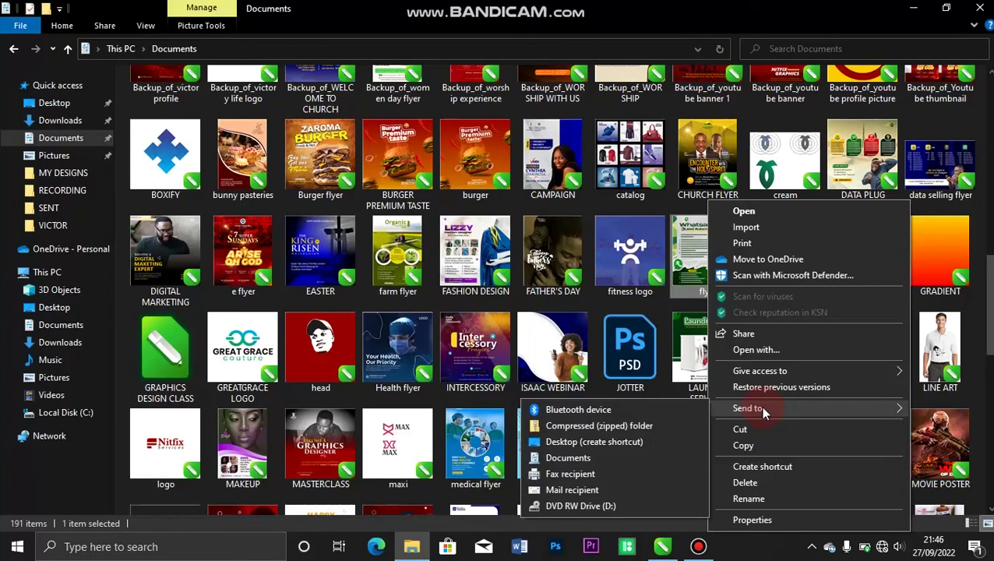
left_click(696, 266)
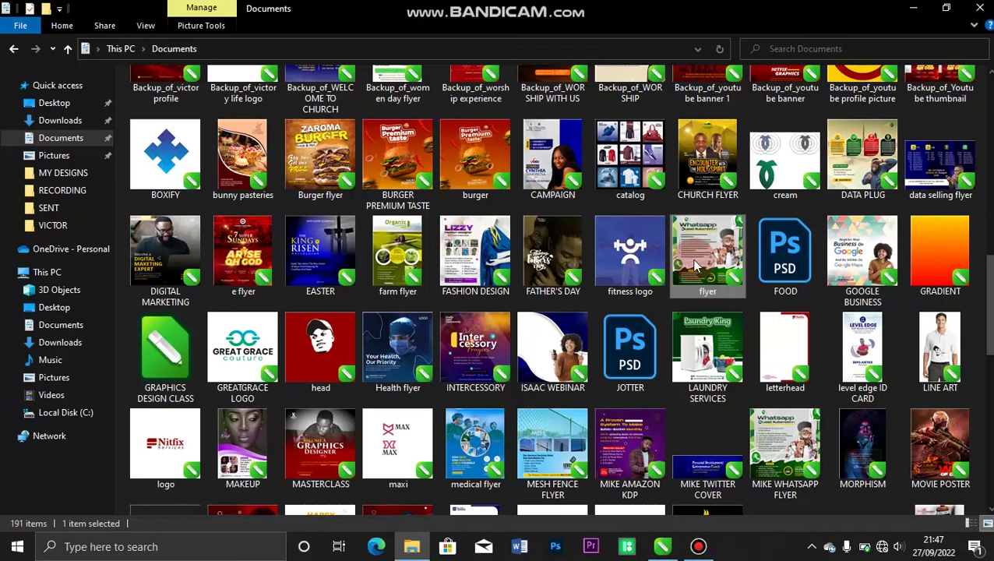
Return to flyer.cdr in CorelDRAW and select the flyer's PowerClip image
left_click(914, 15)
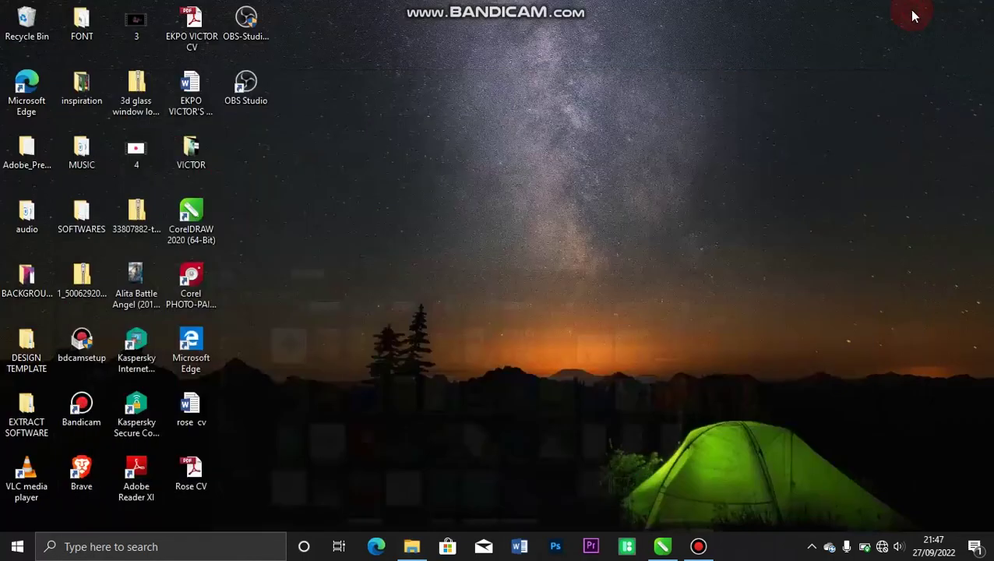
left_click(661, 549)
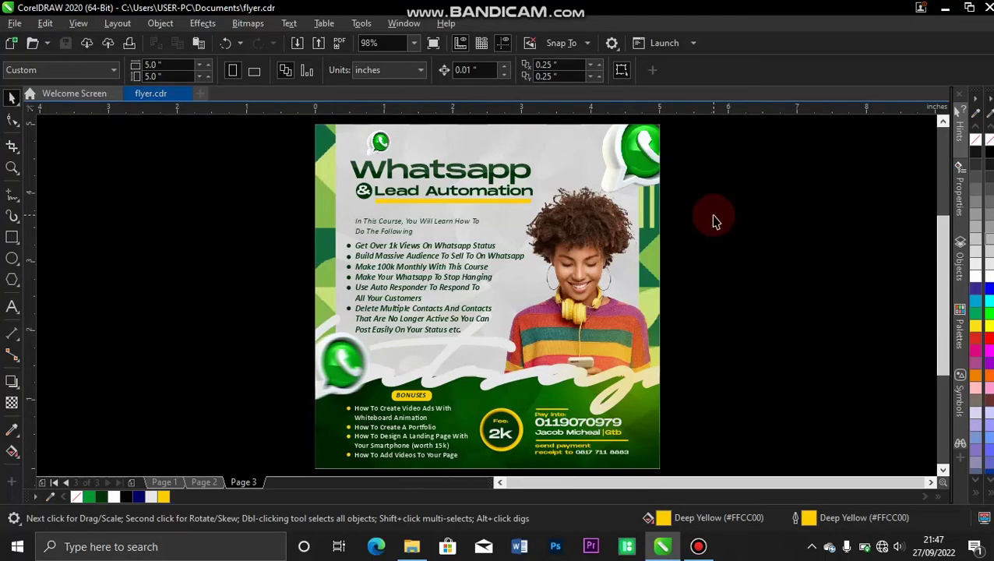
left_click(475, 413)
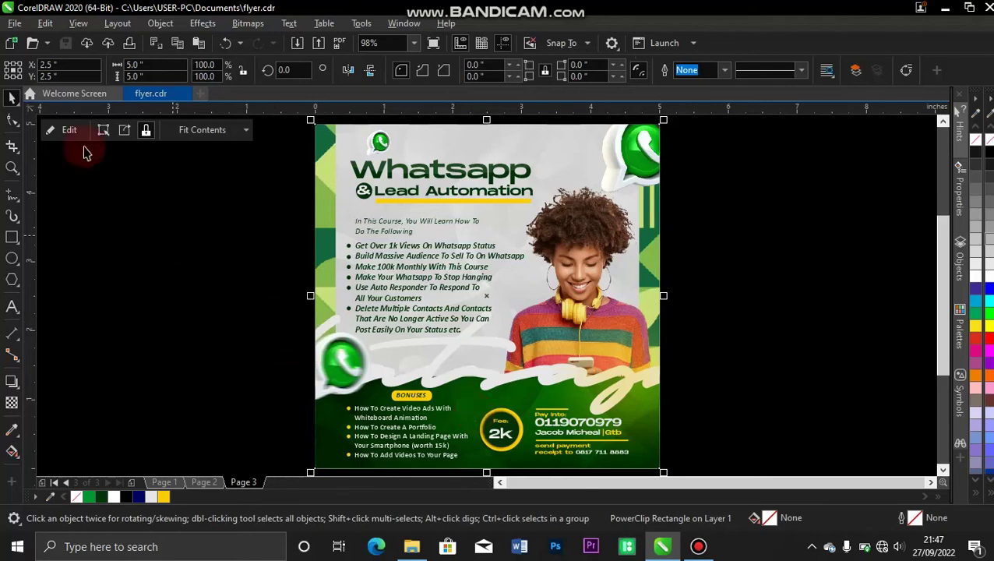
Inside the PowerClip, try flat green on the bottom gradient rectangle, undo it, and deselect
left_click(65, 130)
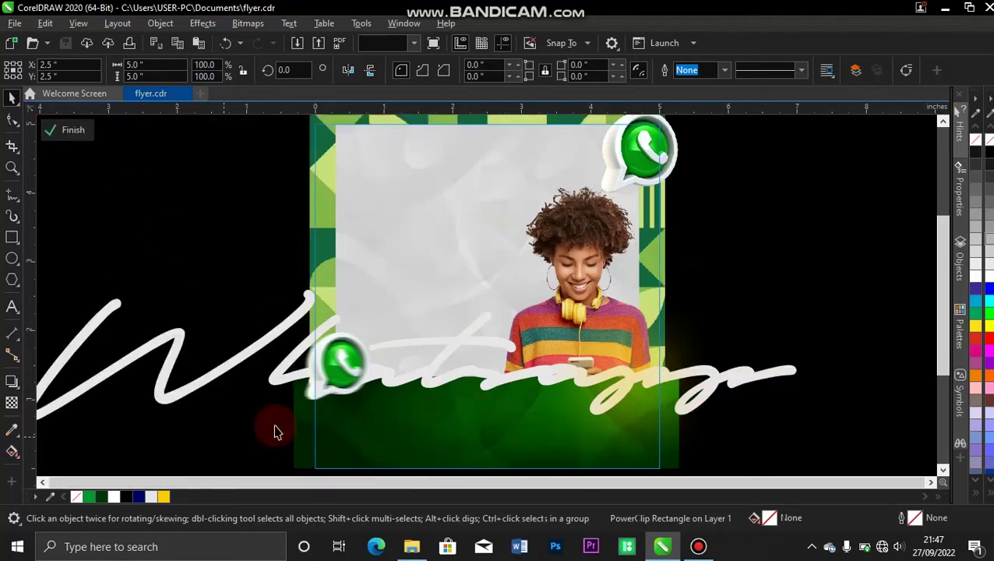
left_click(377, 425)
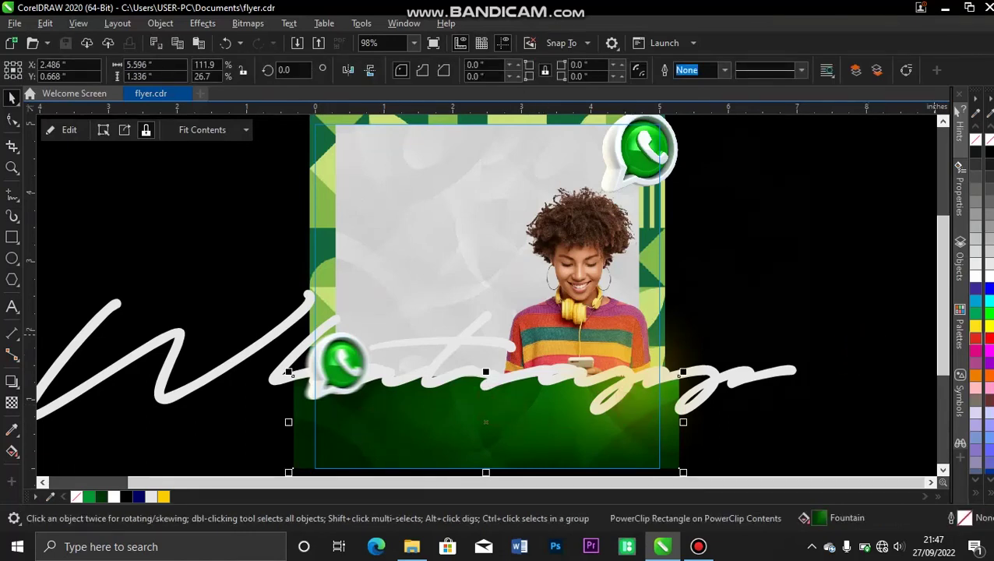
left_click(980, 319)
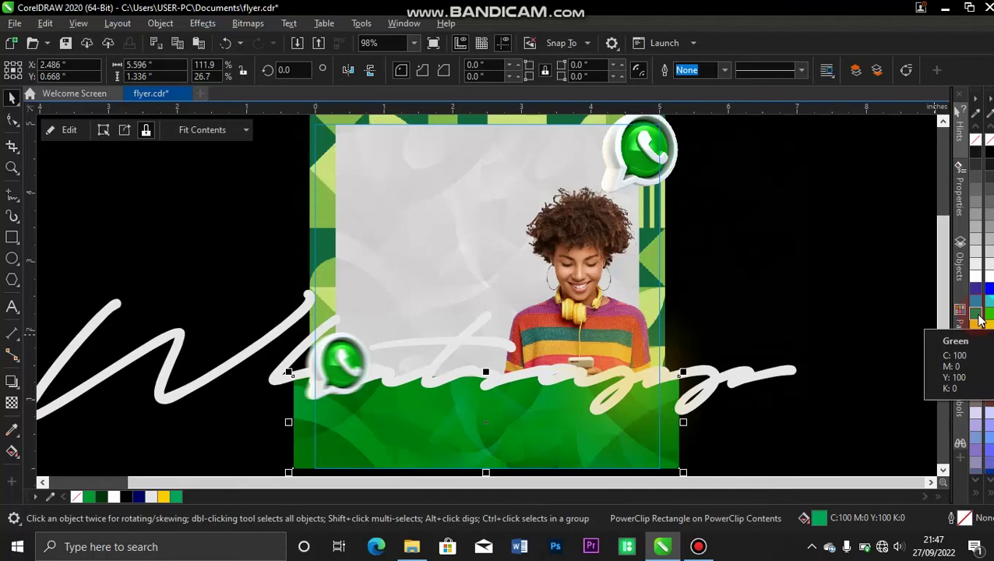
key("ctrl+z")
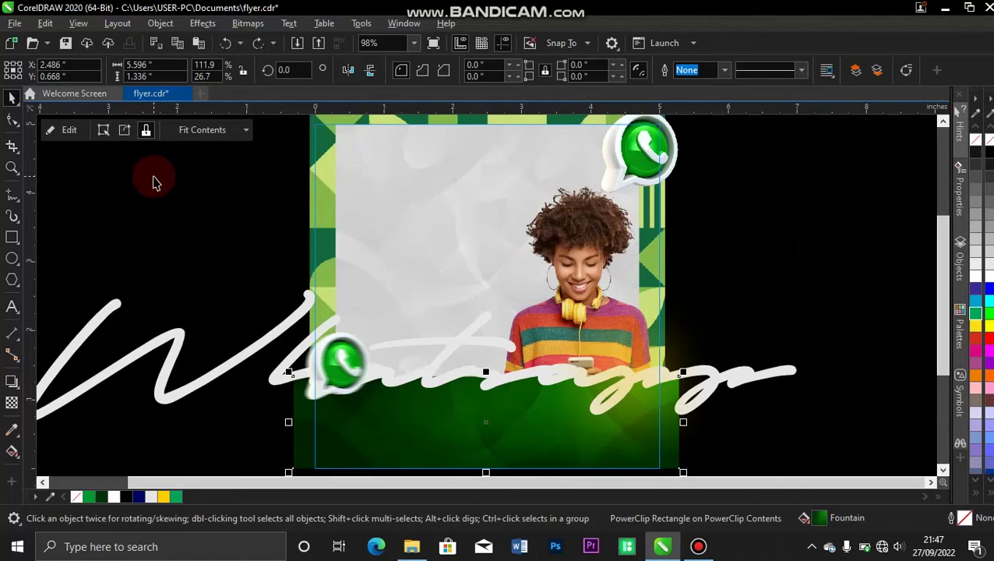
left_click(66, 130)
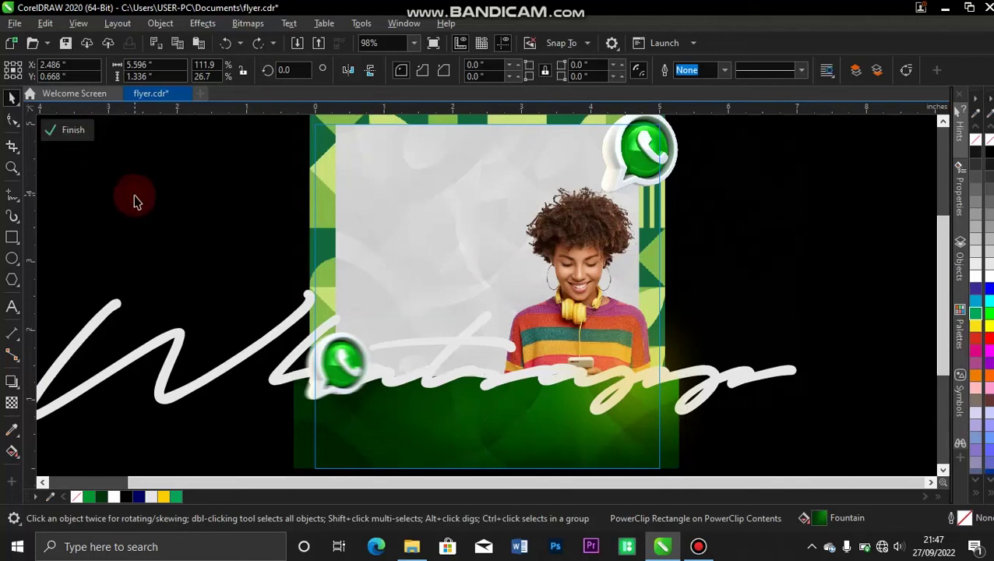
left_click(80, 135)
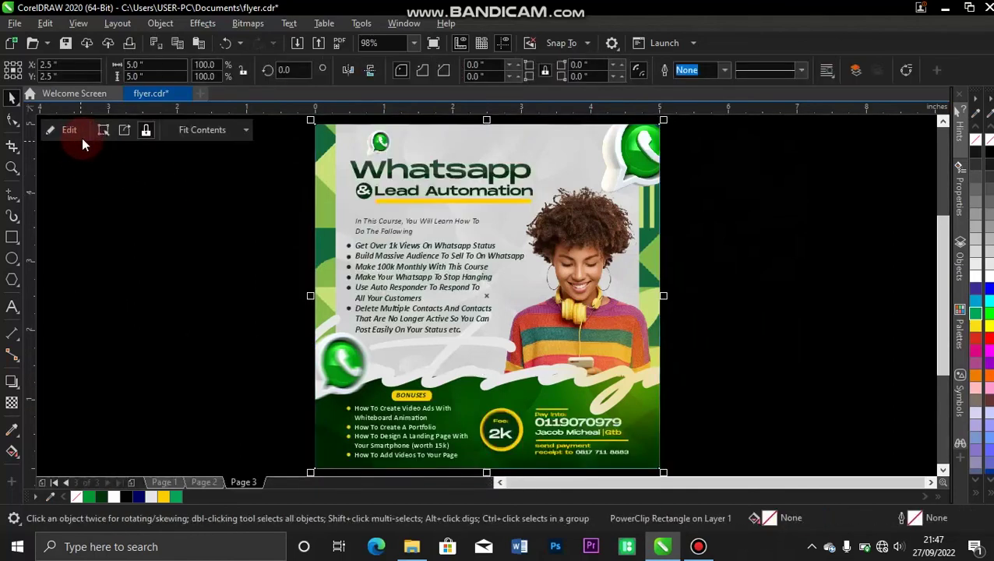